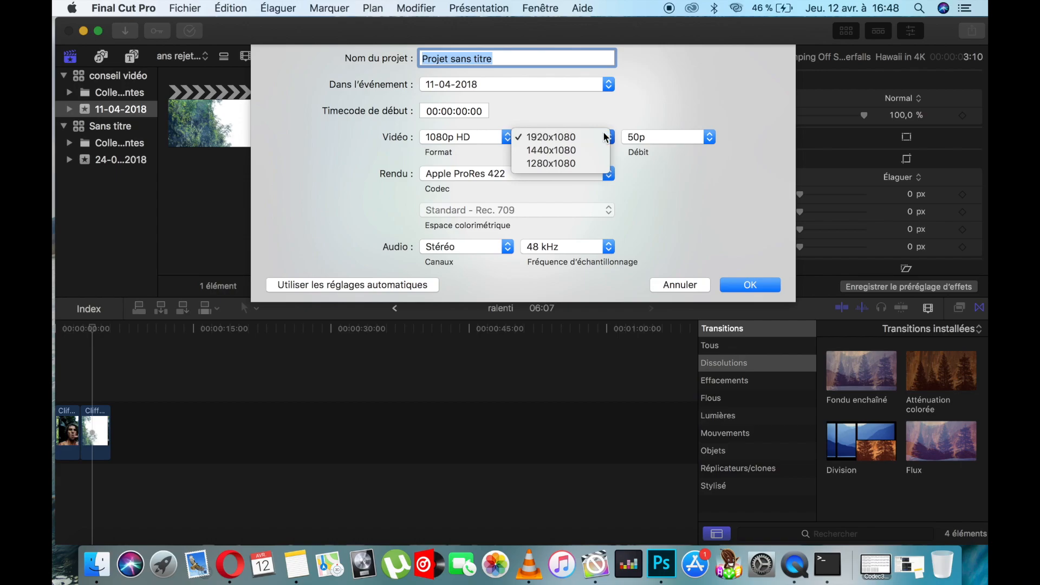
Create the new 1080p HD project at 1920x1080 with a 60p frame rate
click(675, 132)
click(668, 163)
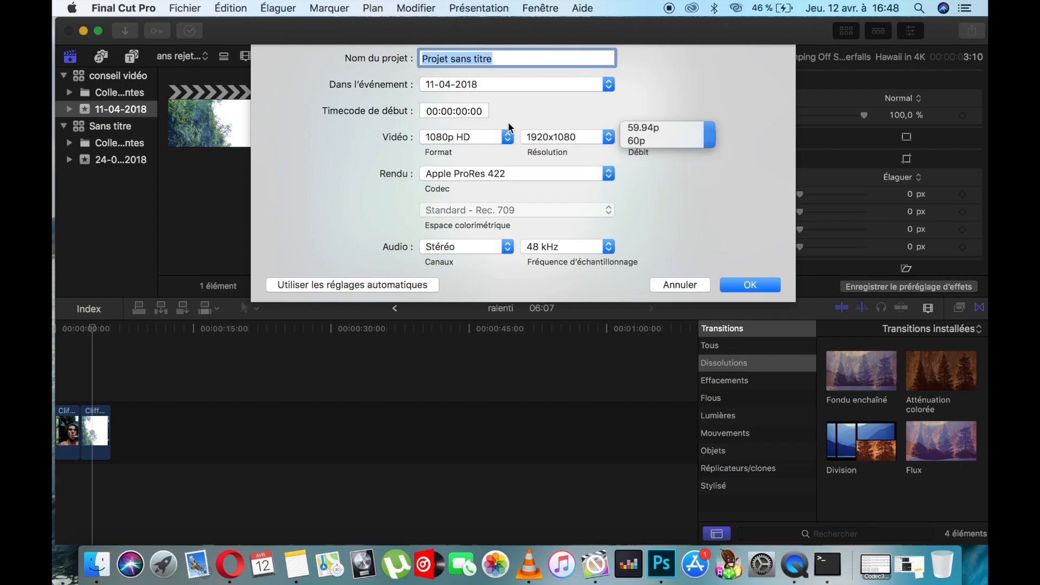
click(750, 285)
Copy both clips from the ralenti project and paste them into the new untitled project's timeline
click(184, 126)
double_click(199, 115)
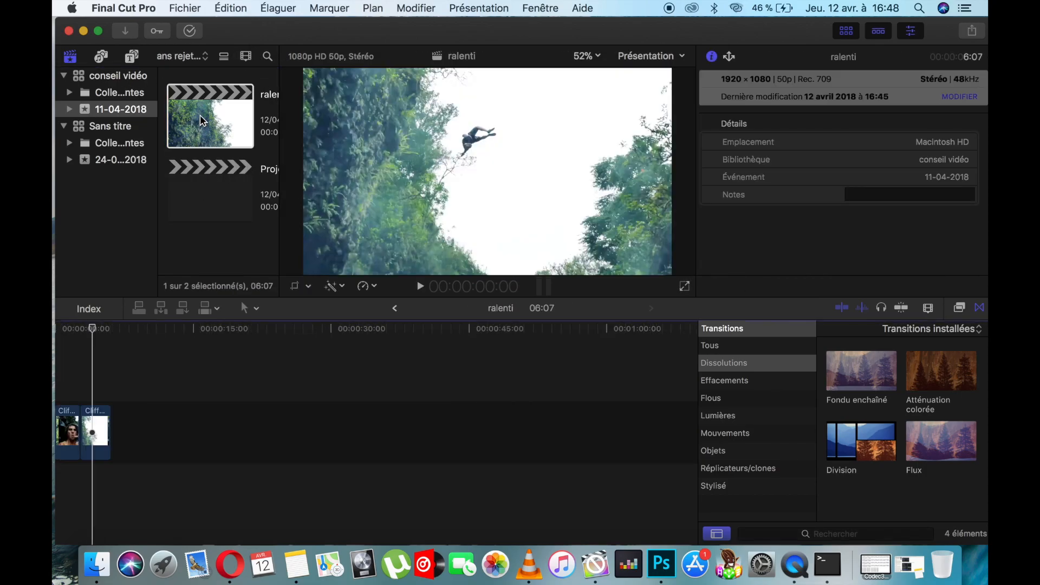
drag(130, 399, 54, 418)
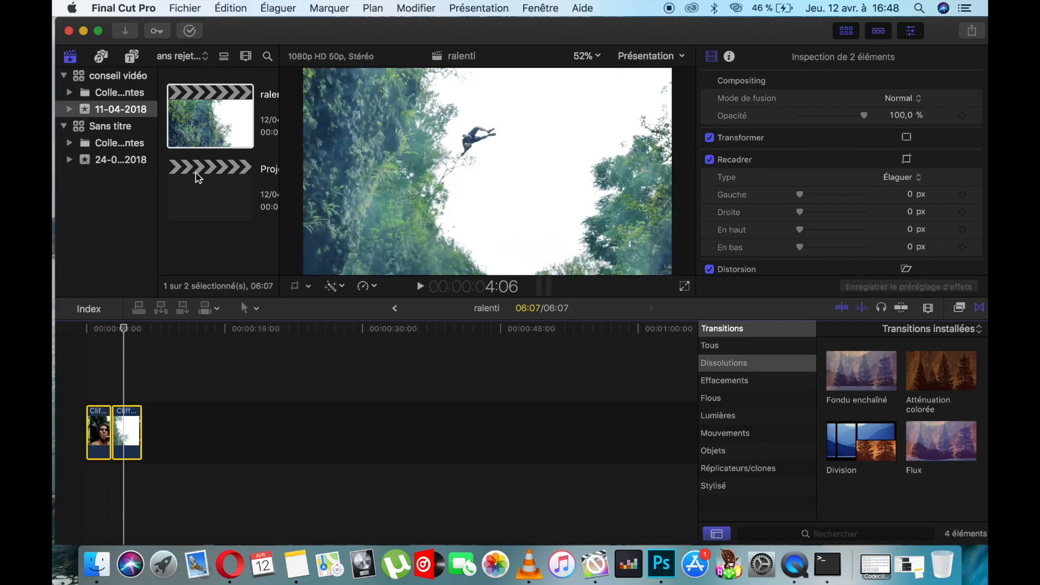
click(198, 178)
double_click(225, 179)
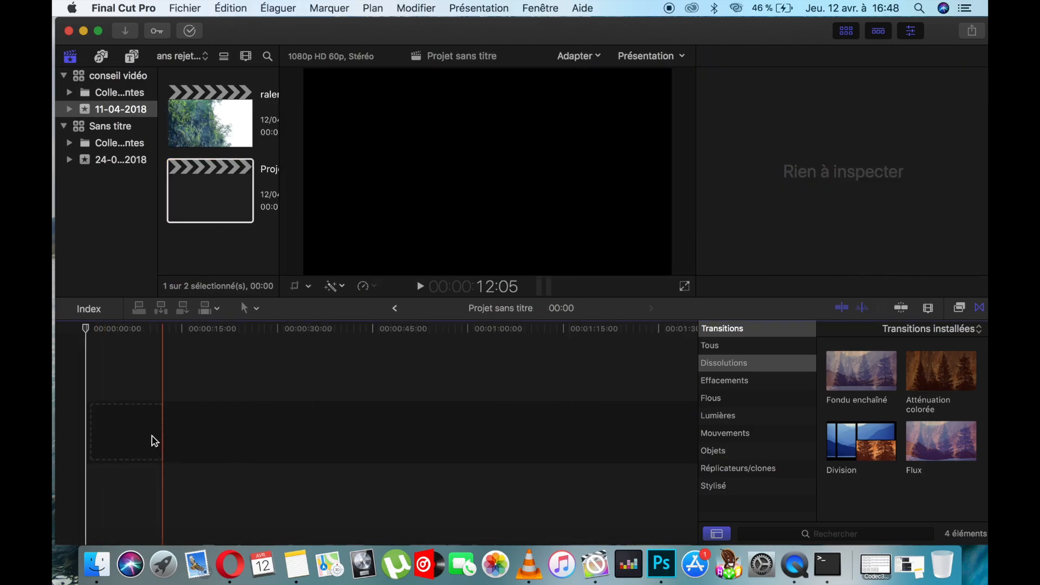
key(super+v)
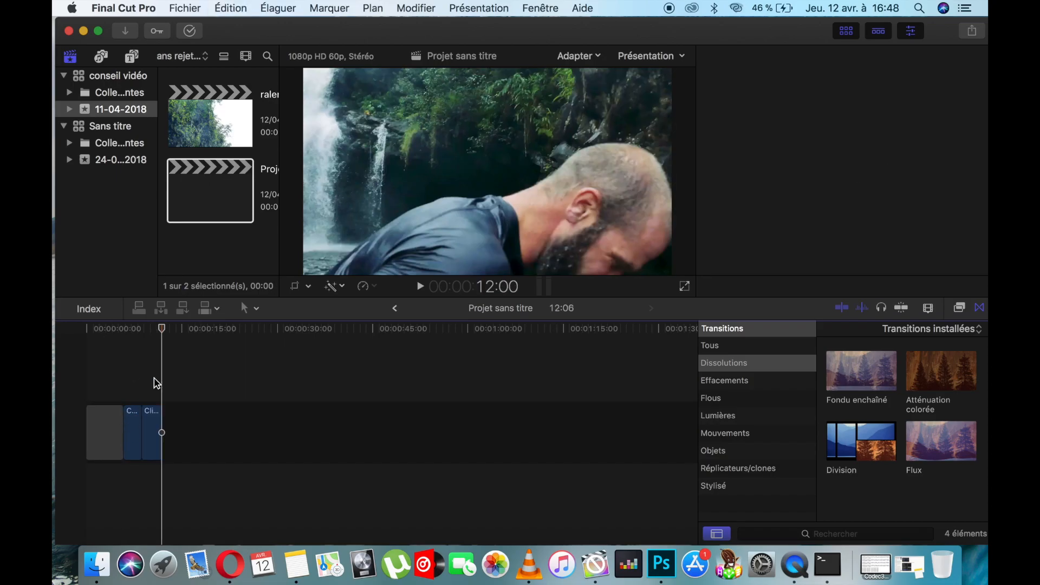
Delete the gap in front of the pasted clips and play the first clip from the start
click(98, 421)
key(Delete)
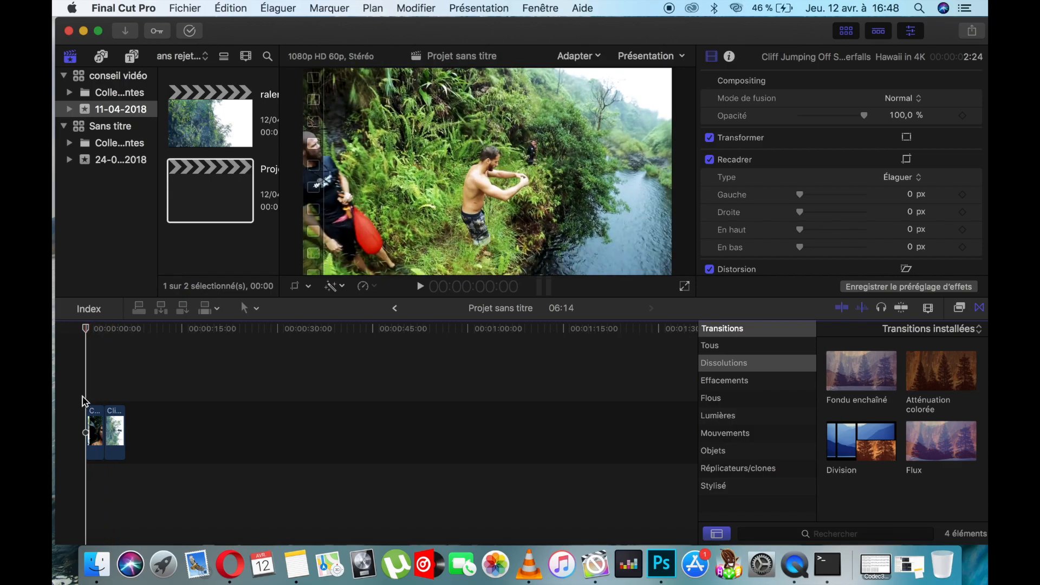
key(space)
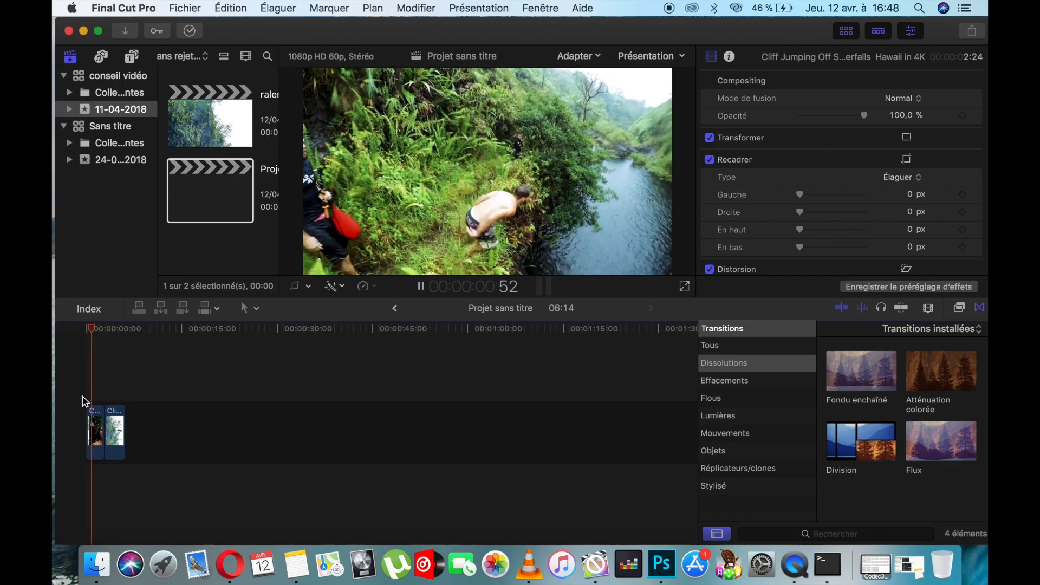
key(space)
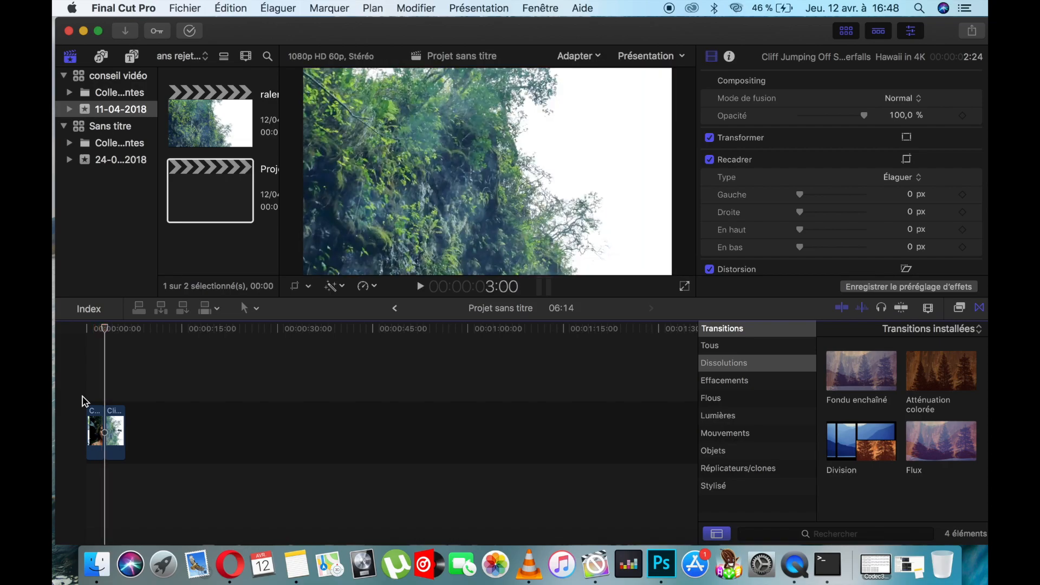
Retime the first clip to 50 % in reverse and stretch its speed to about 44 %
click(96, 427)
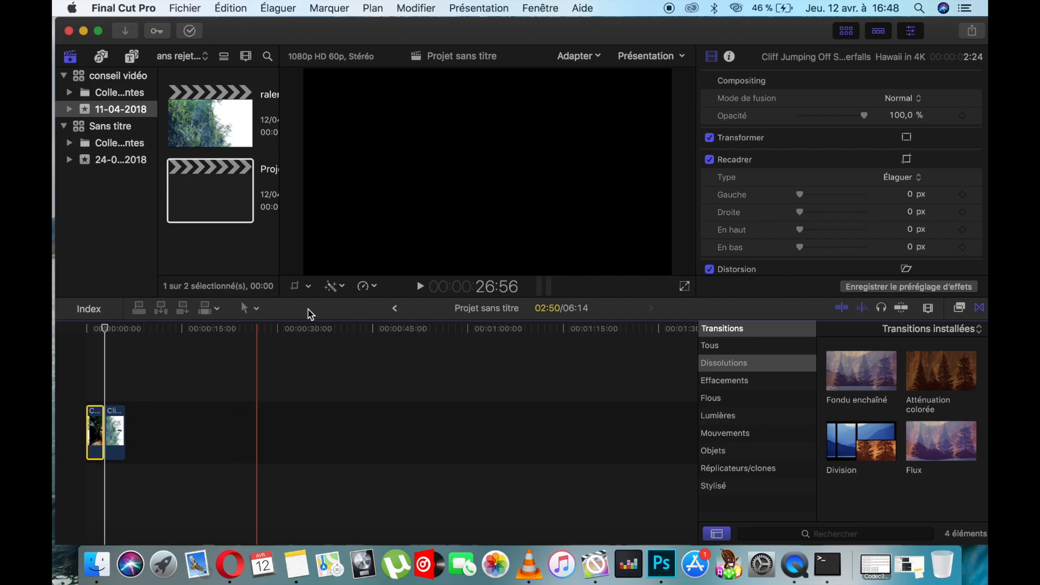
click(395, 295)
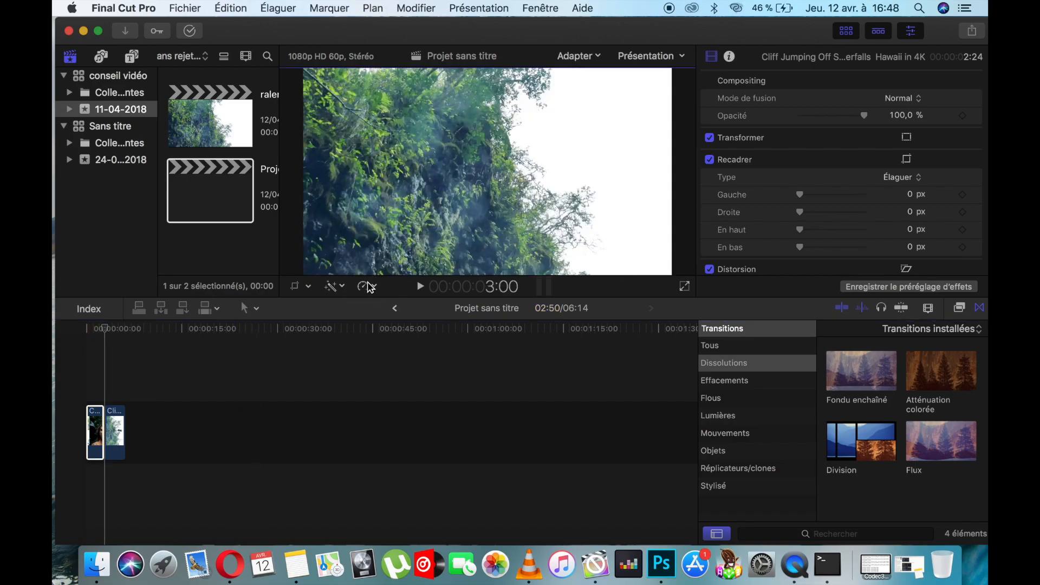
click(372, 289)
mouse_move(398, 303)
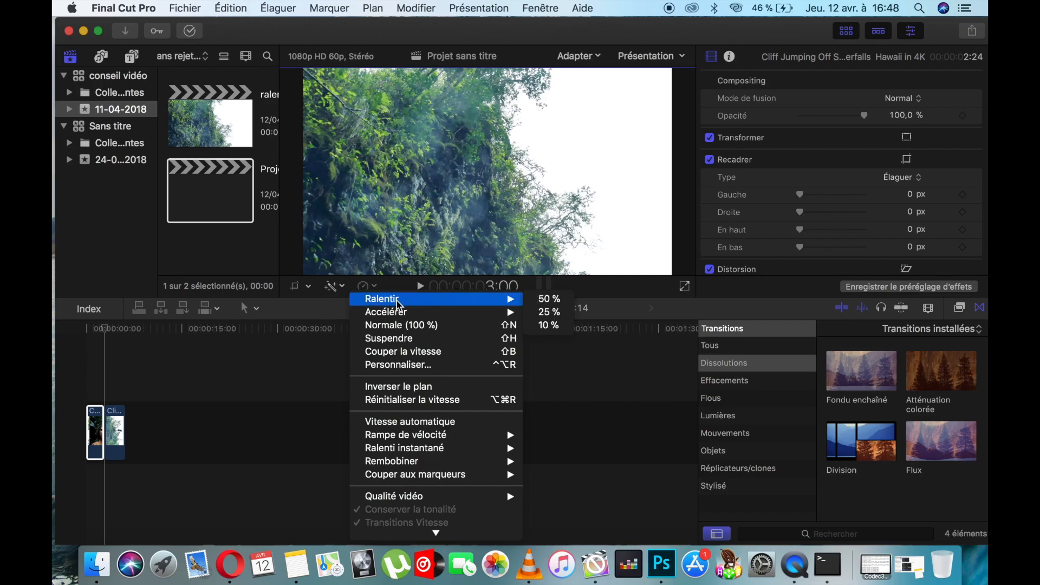
click(548, 299)
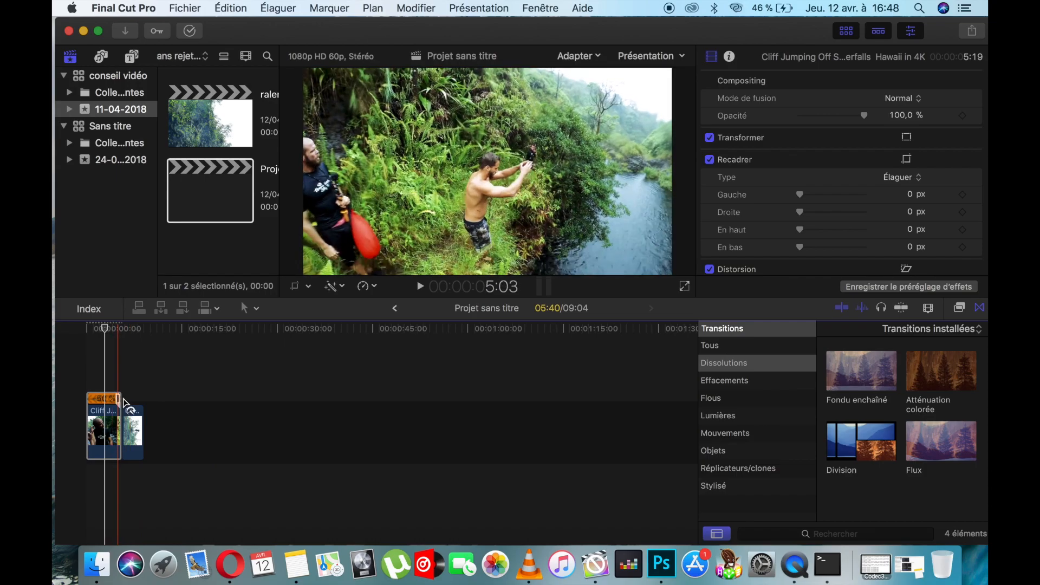
mouse_move(120, 403)
mouse_down()
mouse_move(434, 404)
mouse_move(124, 388)
mouse_up()
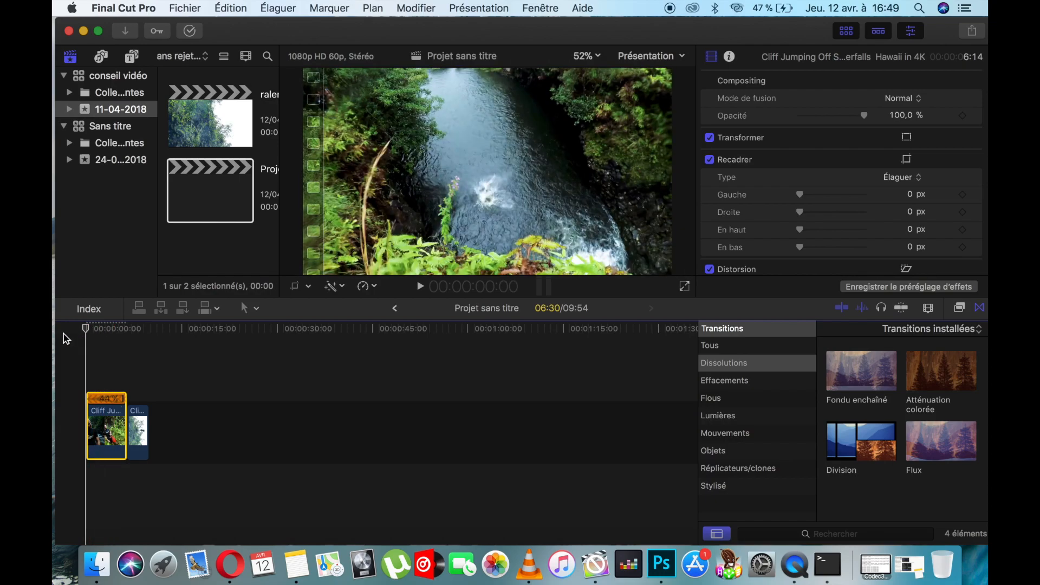
Play back the reversed first clip, and set its custom speed direction to En avant (forward)
key(space)
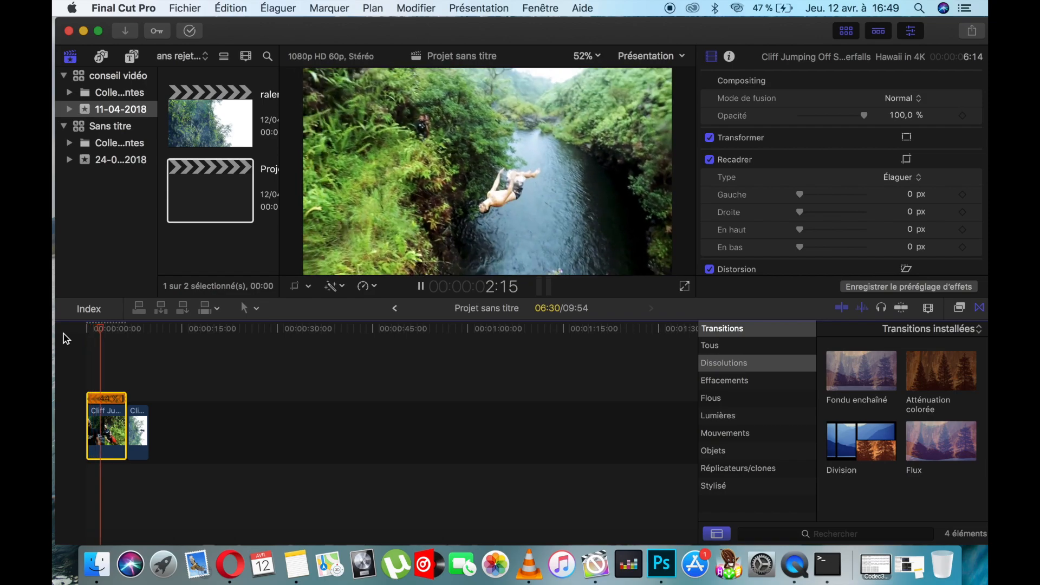
key(space)
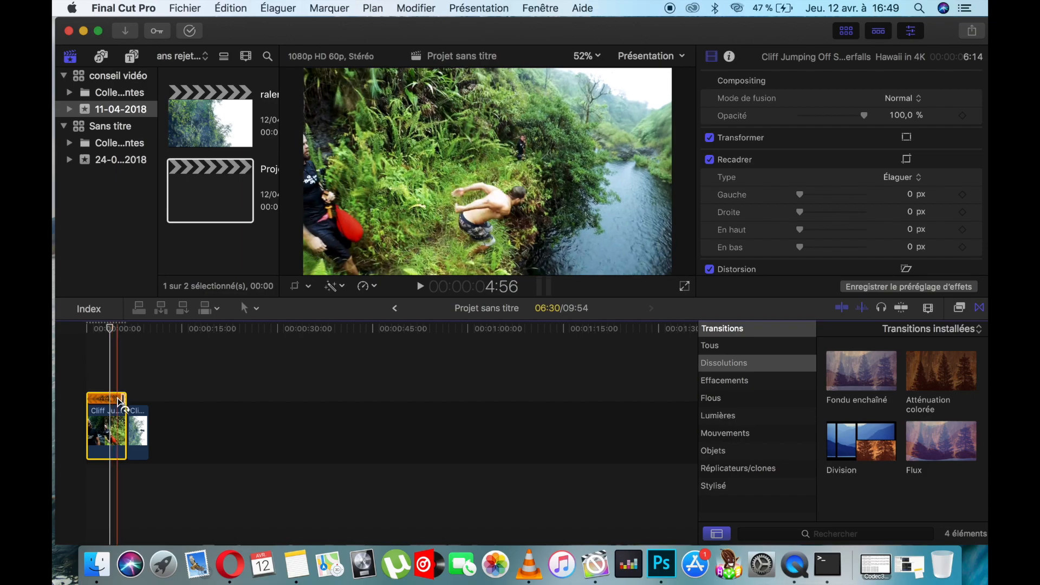
key(super+equal)
key(super+equal)
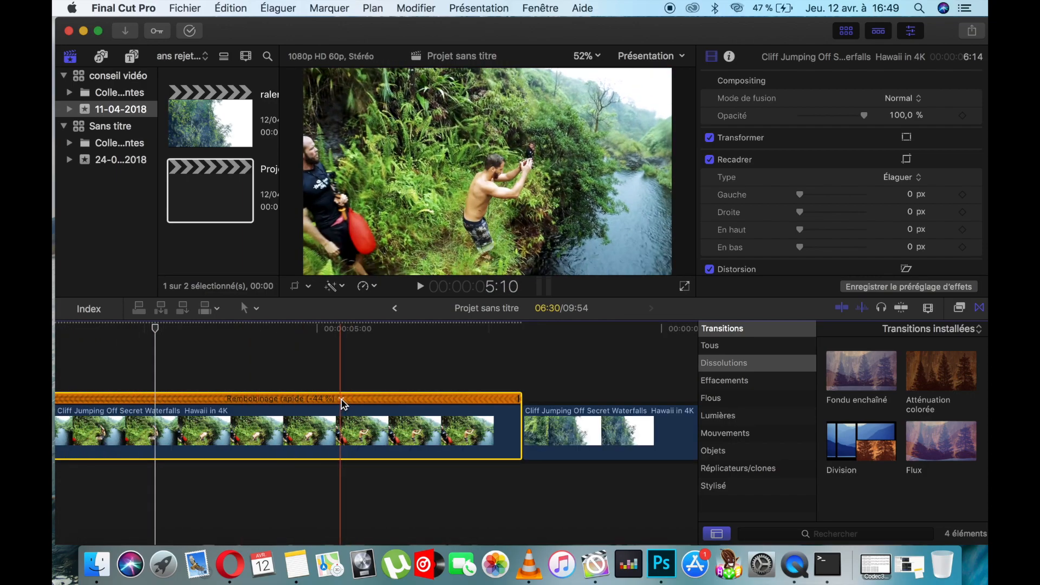
click(342, 399)
click(342, 399)
click(342, 400)
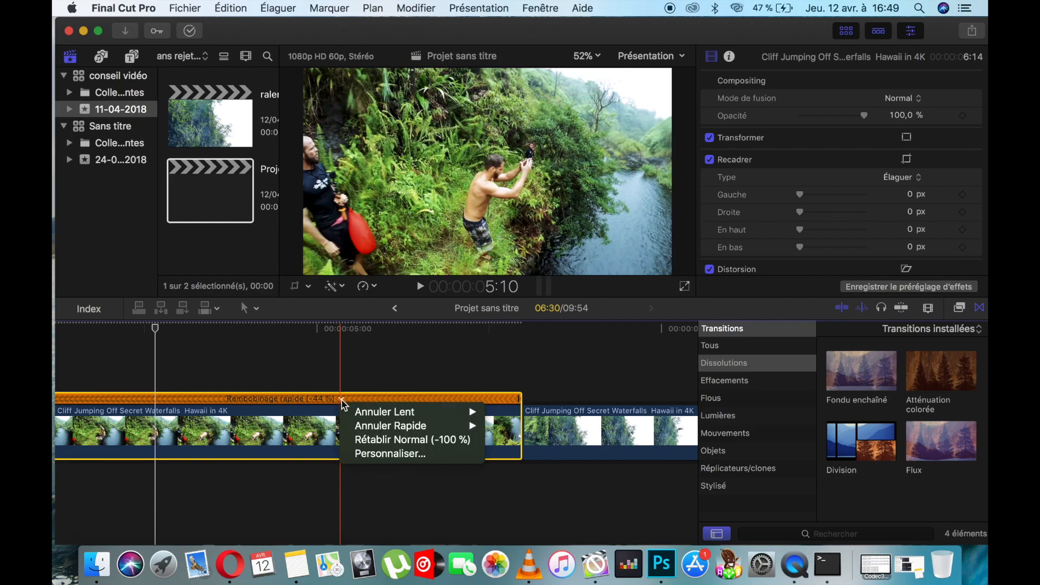
click(390, 454)
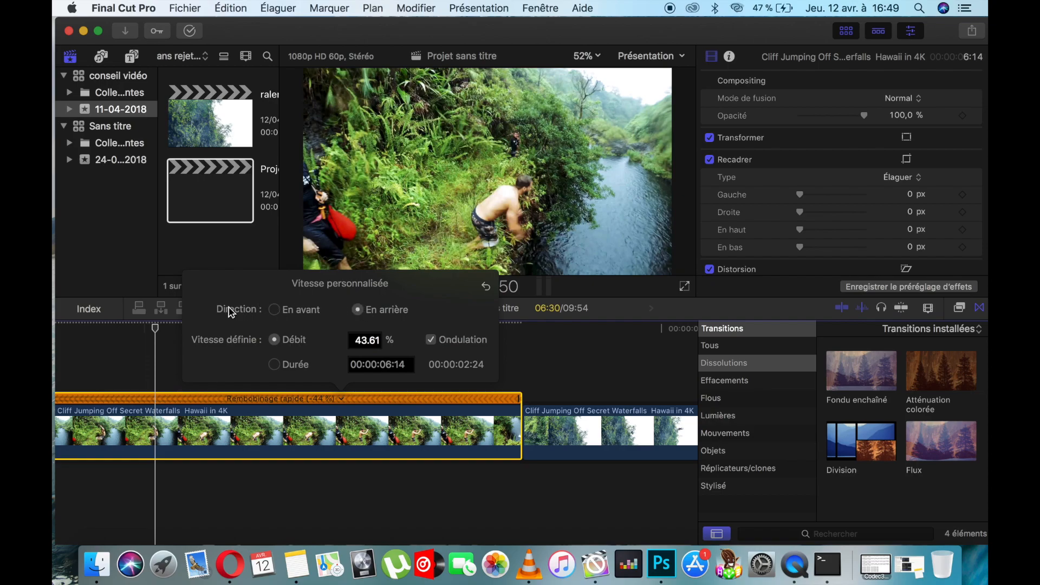
click(274, 309)
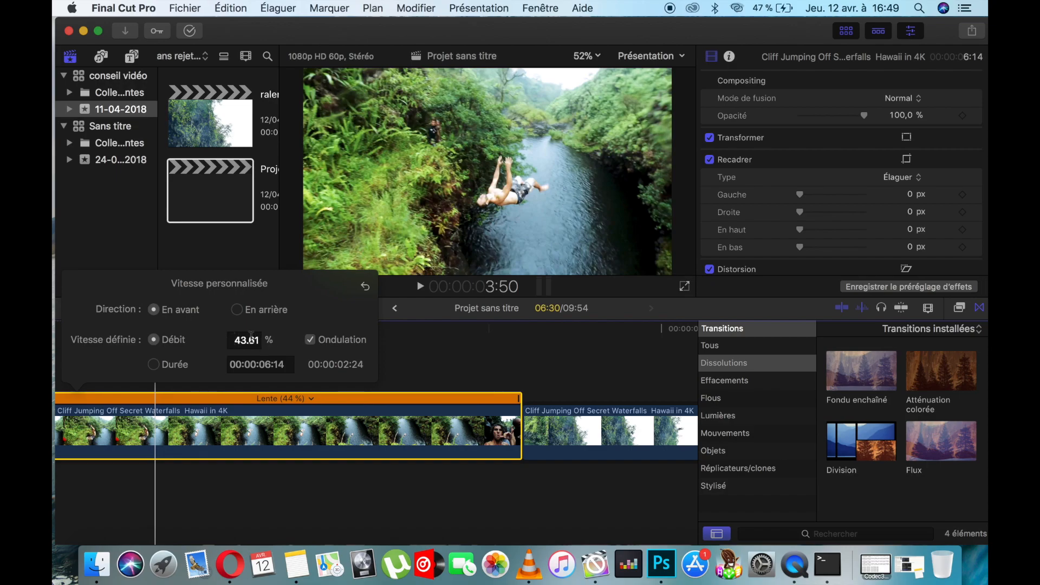
click(409, 345)
click(408, 345)
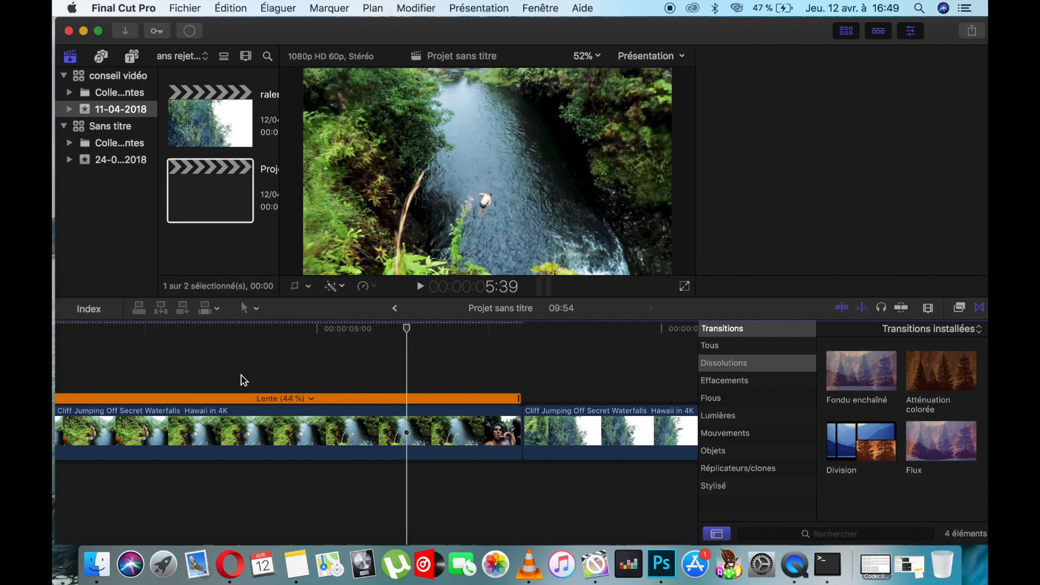
Play back the slowed first clip to check its forward motion
key(super+equal)
scroll(271, 368, left, 2)
click(152, 353)
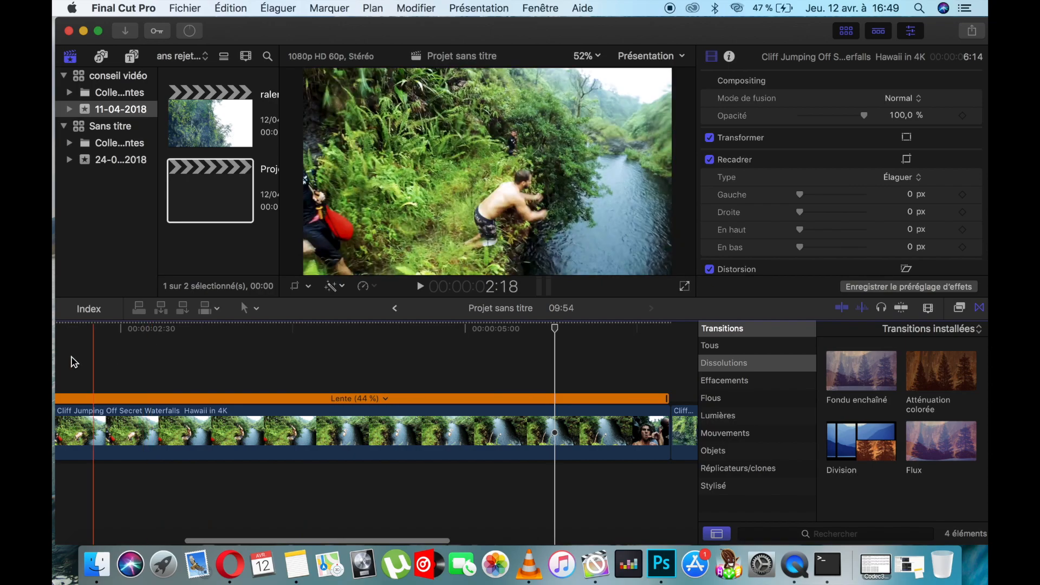
key(space)
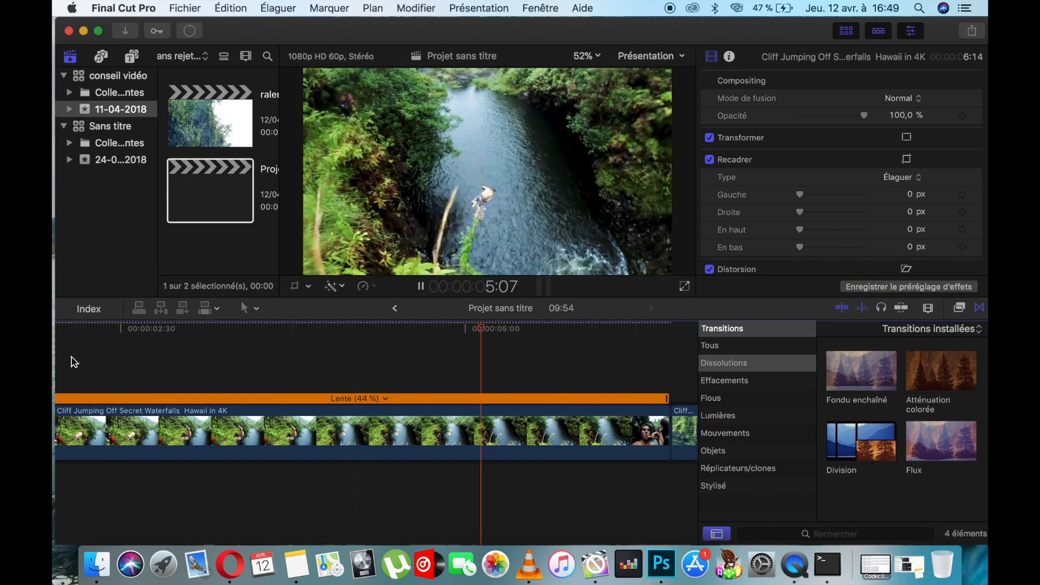
key(space)
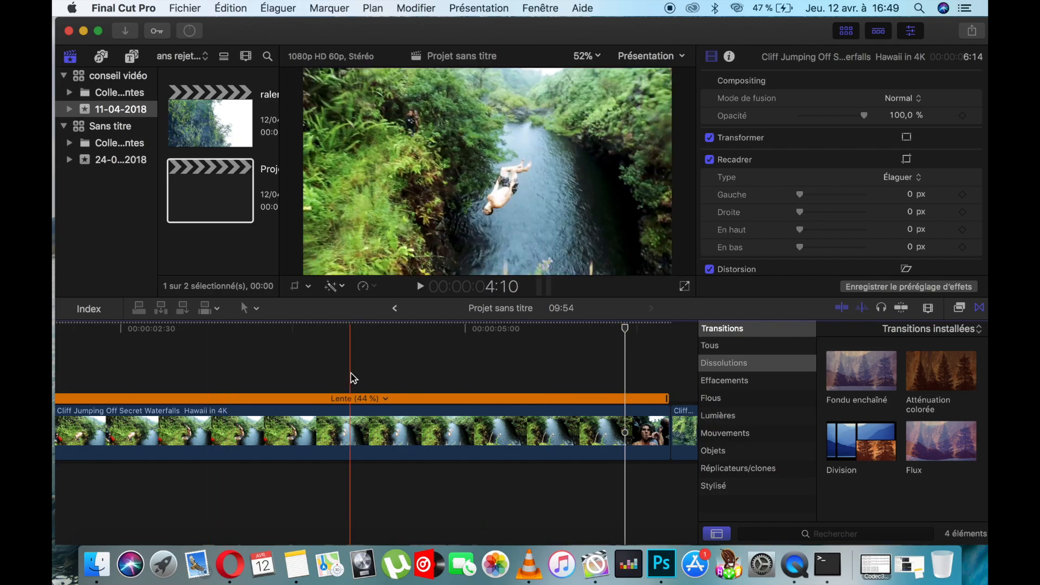
Check the rendering progress in the background tasks window and close that window
key(super+minus)
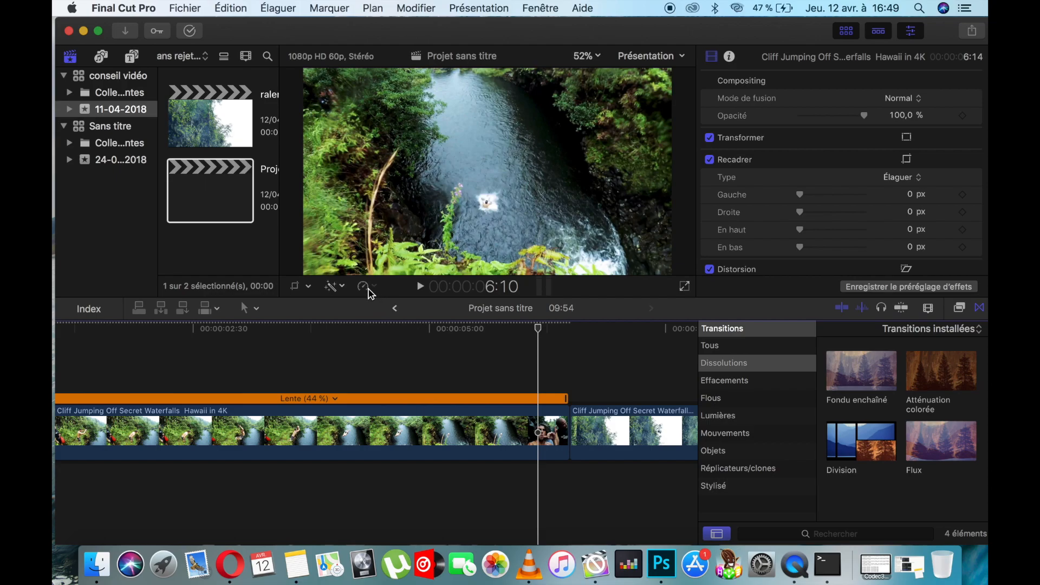
key(super+z)
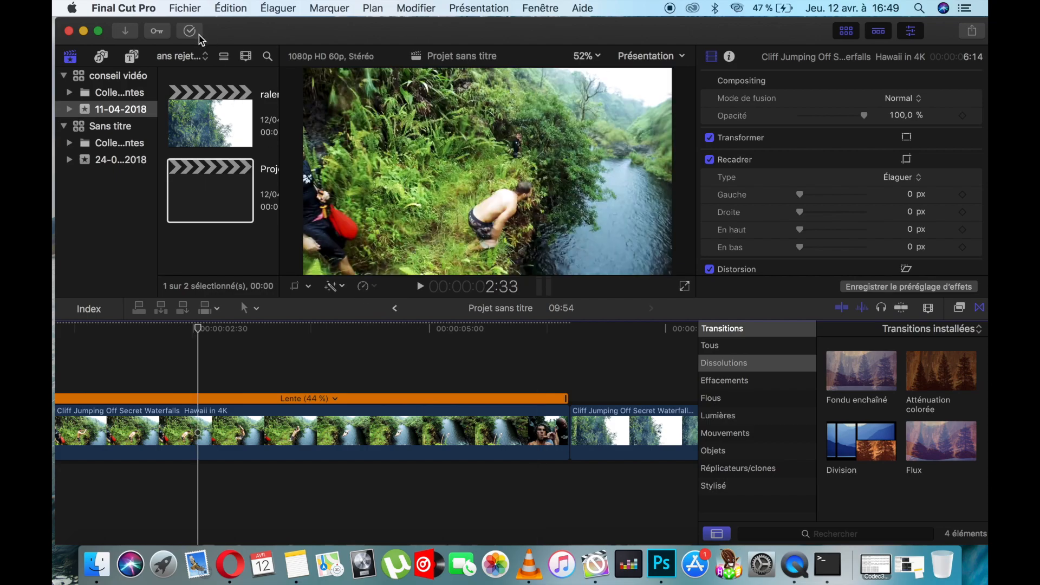
click(190, 32)
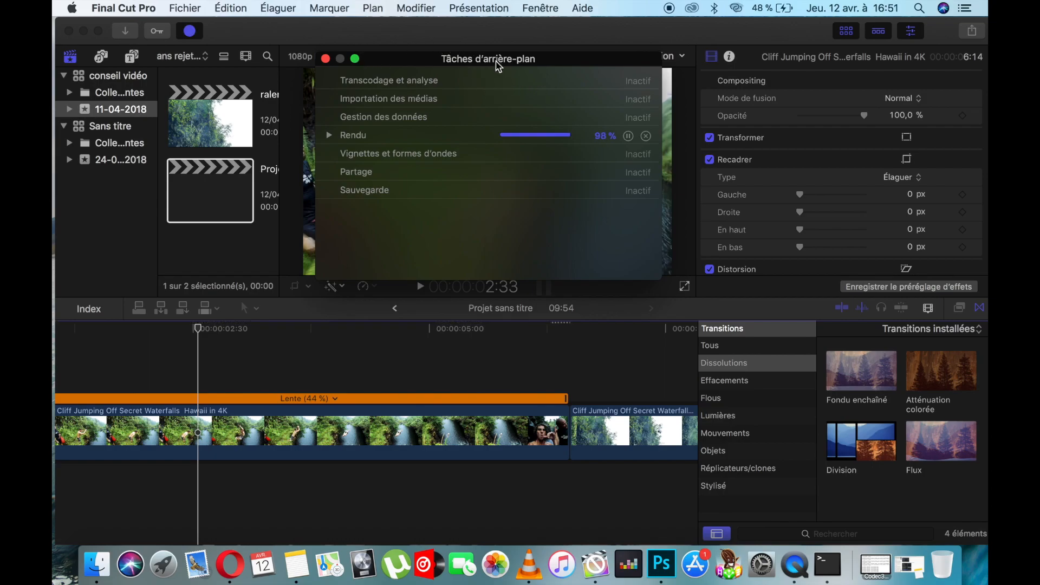
click(325, 58)
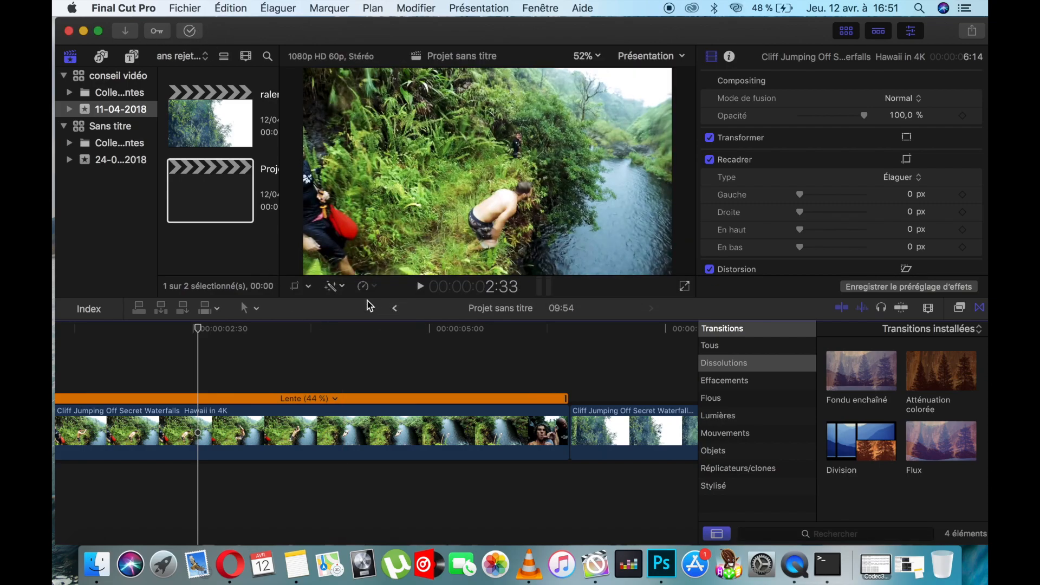
Set the slowed first clip's video quality to Flux optique (optical flow) and close the background tasks window after analysis
click(367, 441)
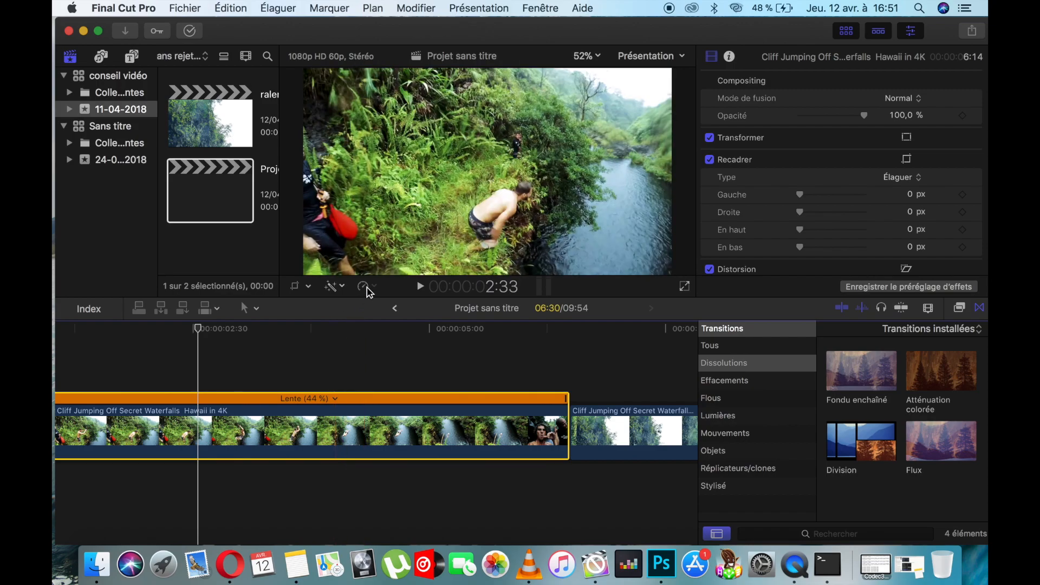
click(373, 292)
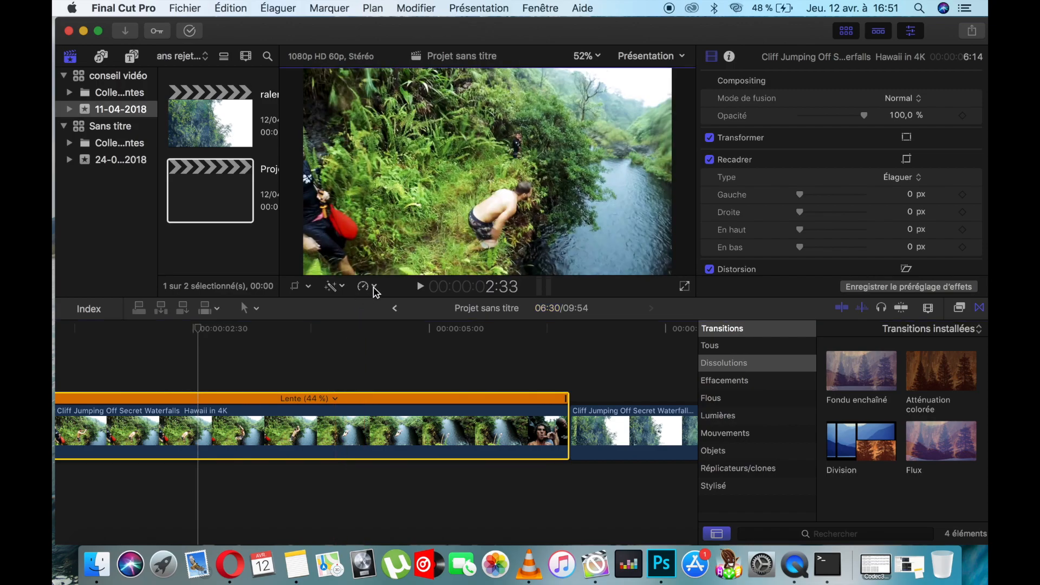
click(375, 287)
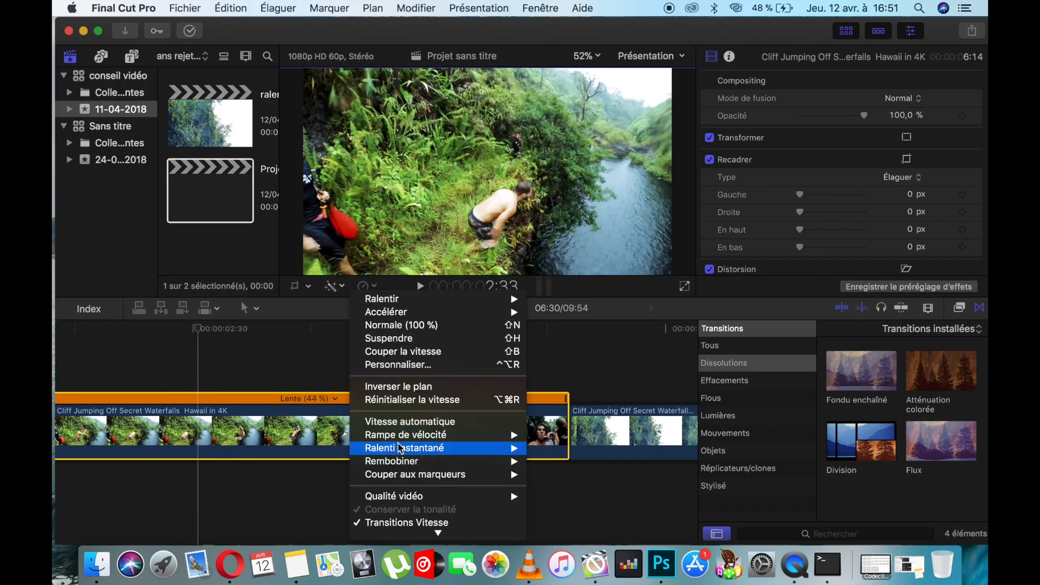
mouse_move(408, 497)
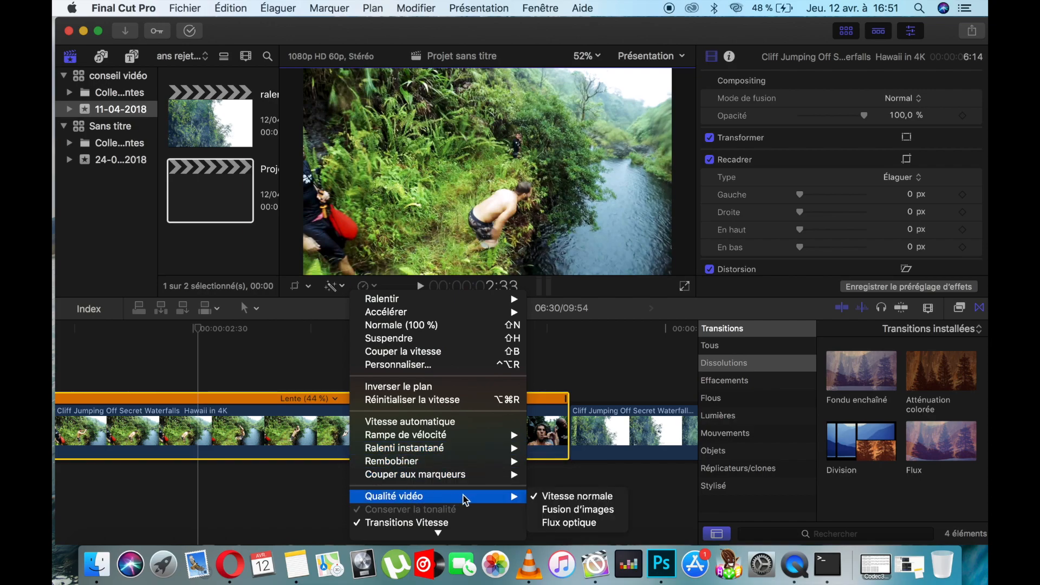
click(556, 523)
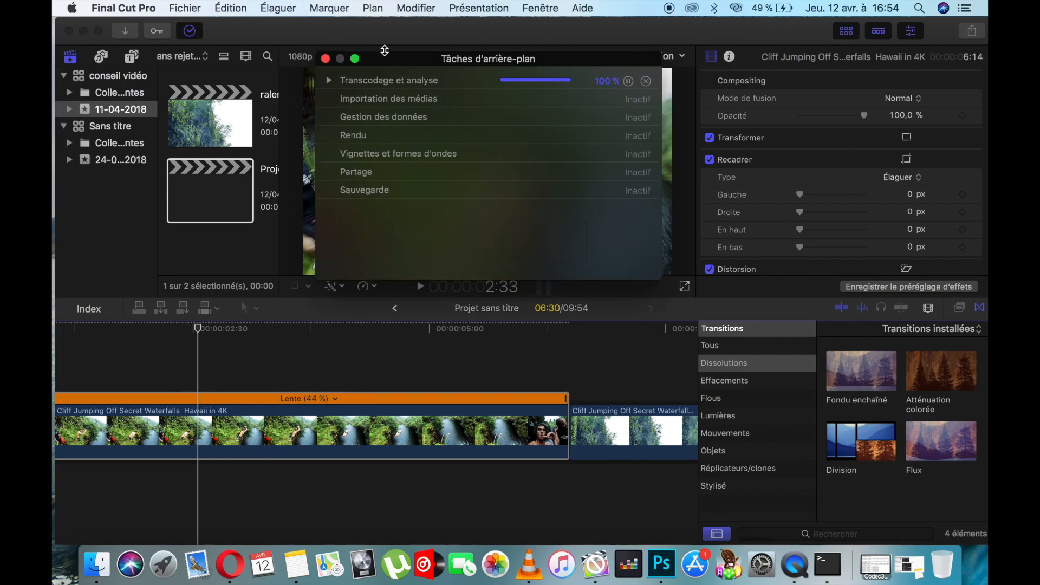
click(326, 58)
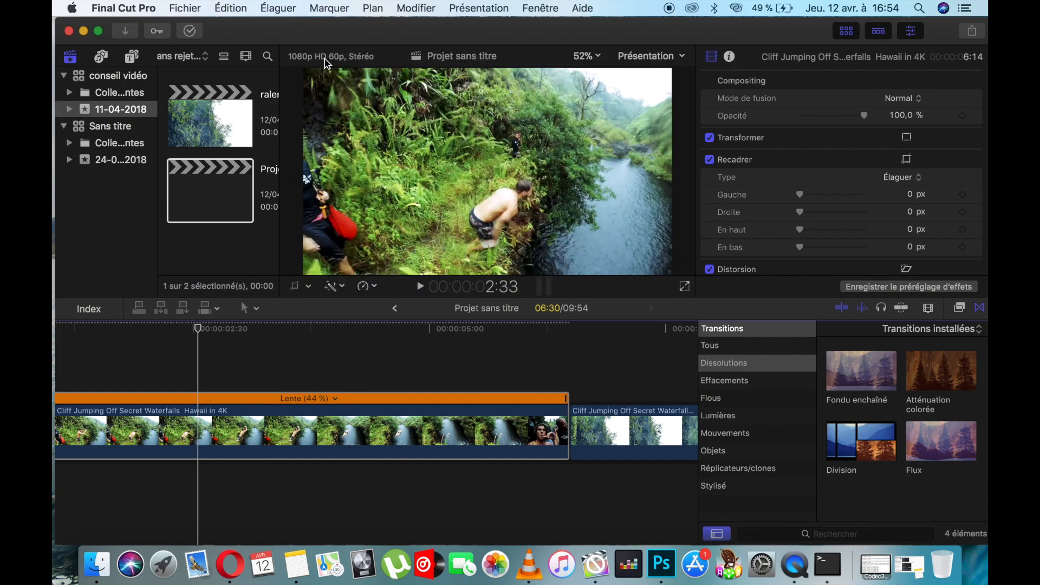
Play the timeline from the start with nothing selected and replay the slowed first clip to examine its smoothness
scroll(162, 383, left, 5)
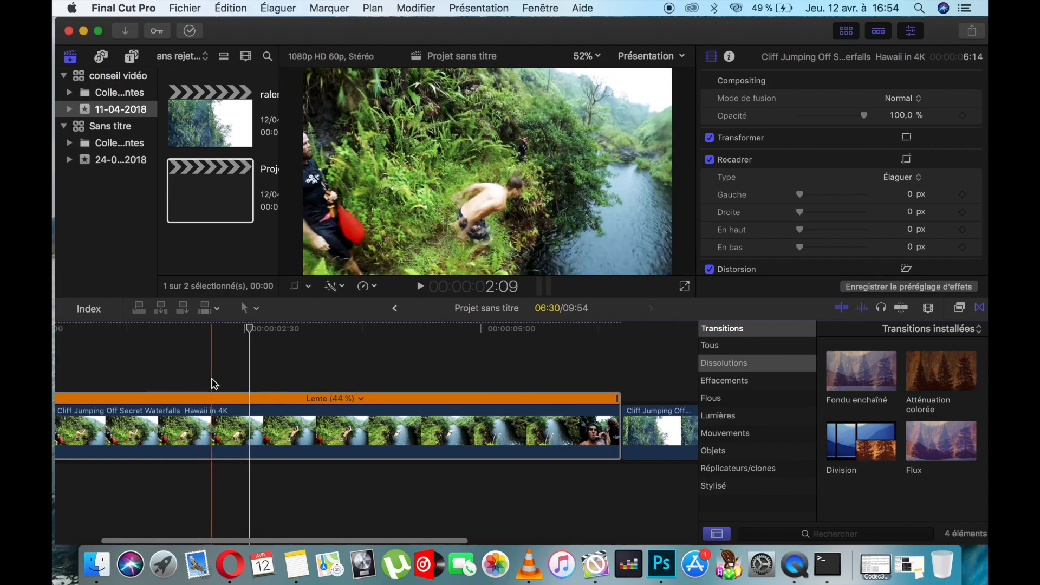
scroll(211, 383, left, 2)
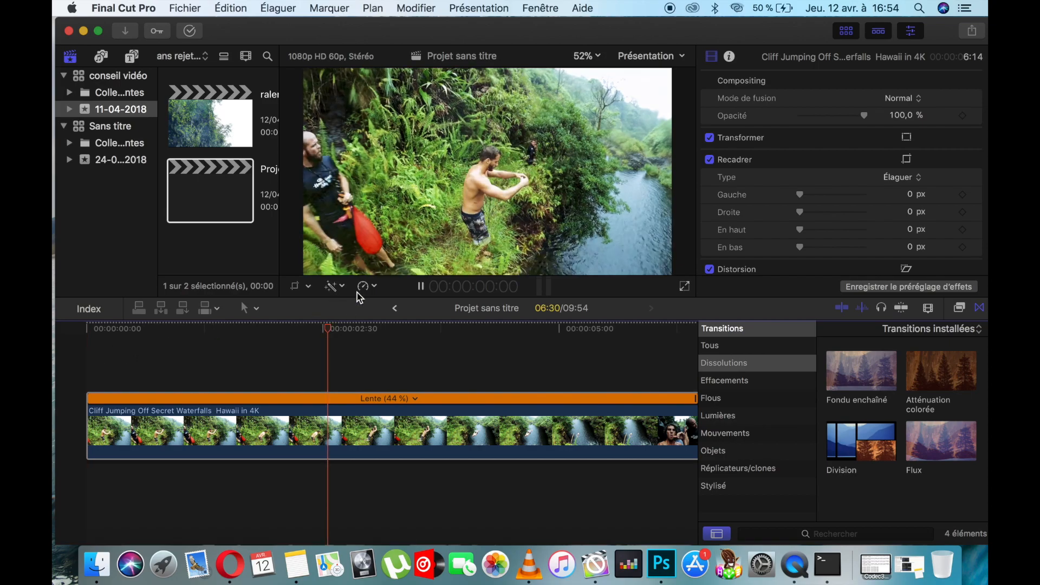
key(super+shift+a)
key(space)
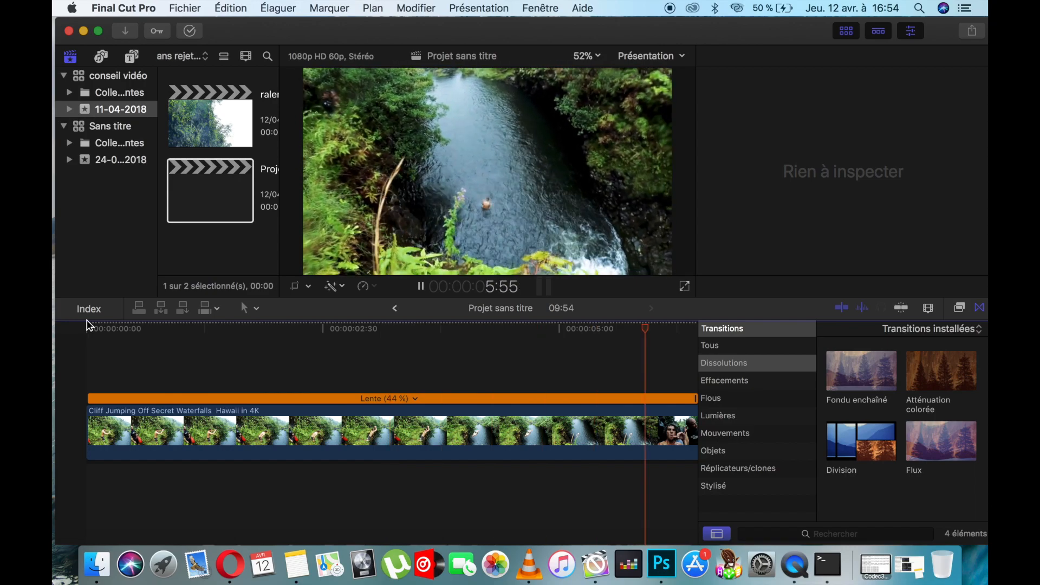
key(space)
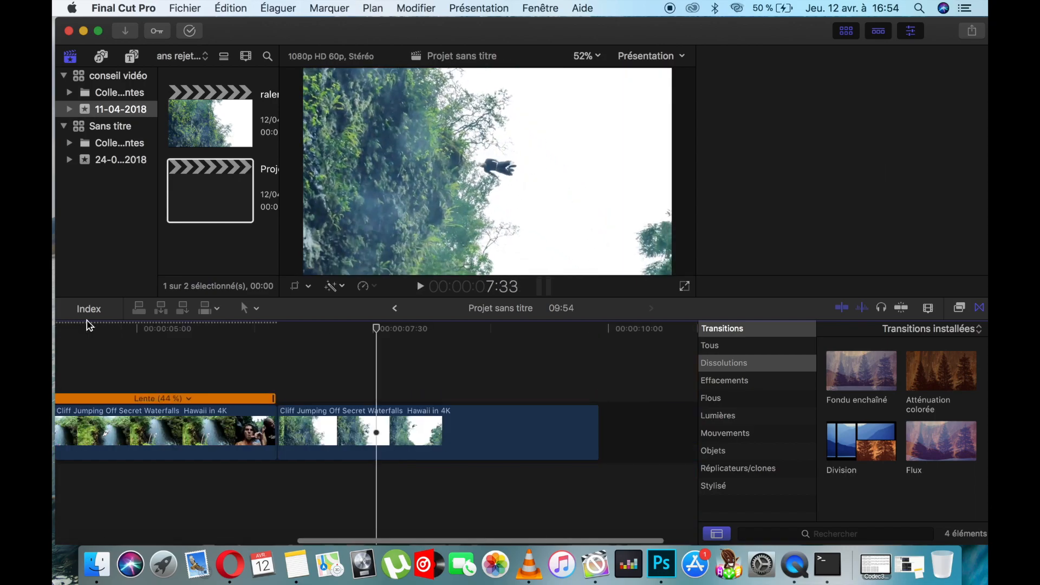
scroll(135, 400, down, 5)
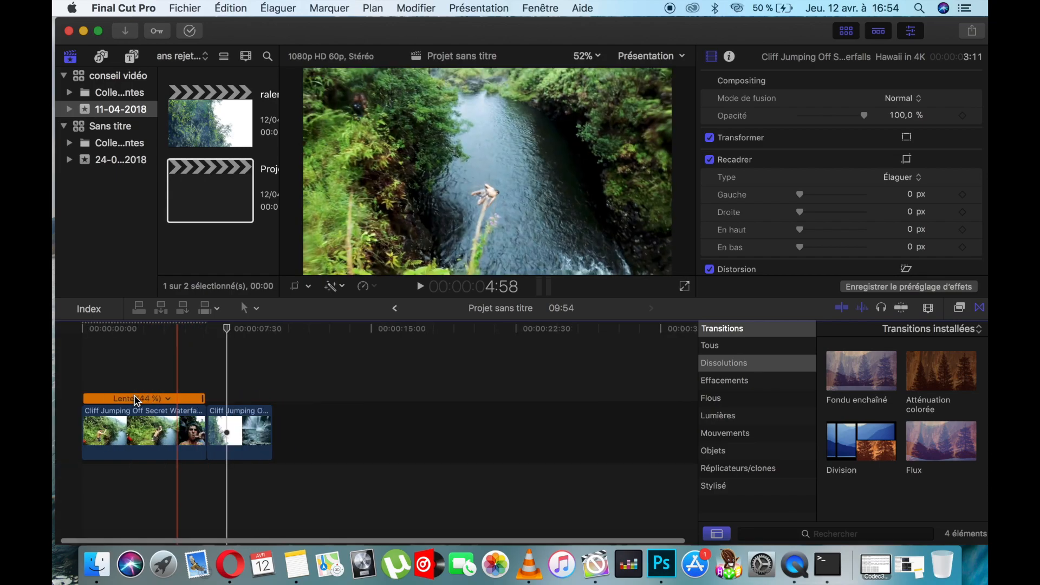
key(space)
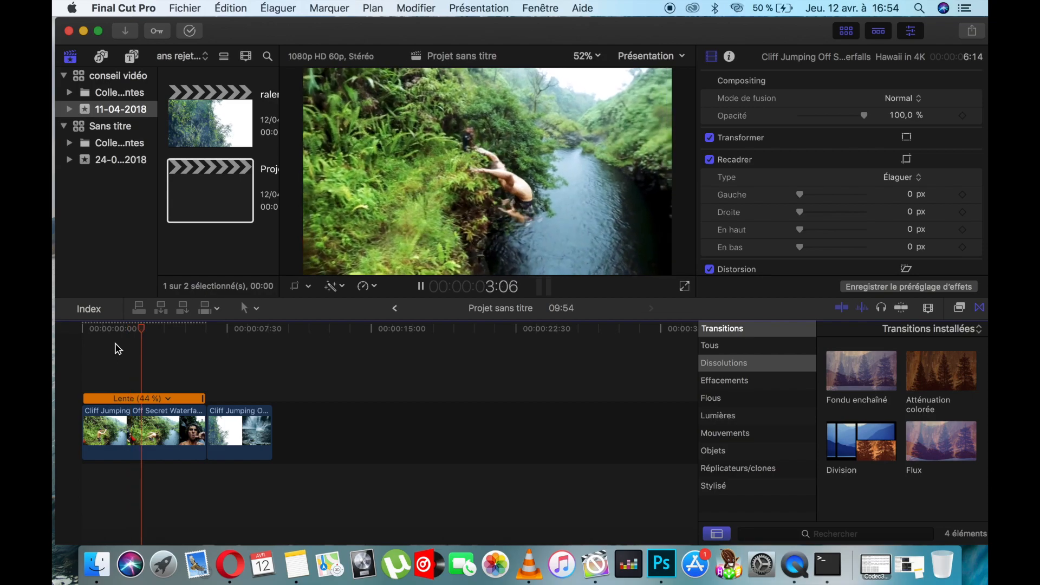